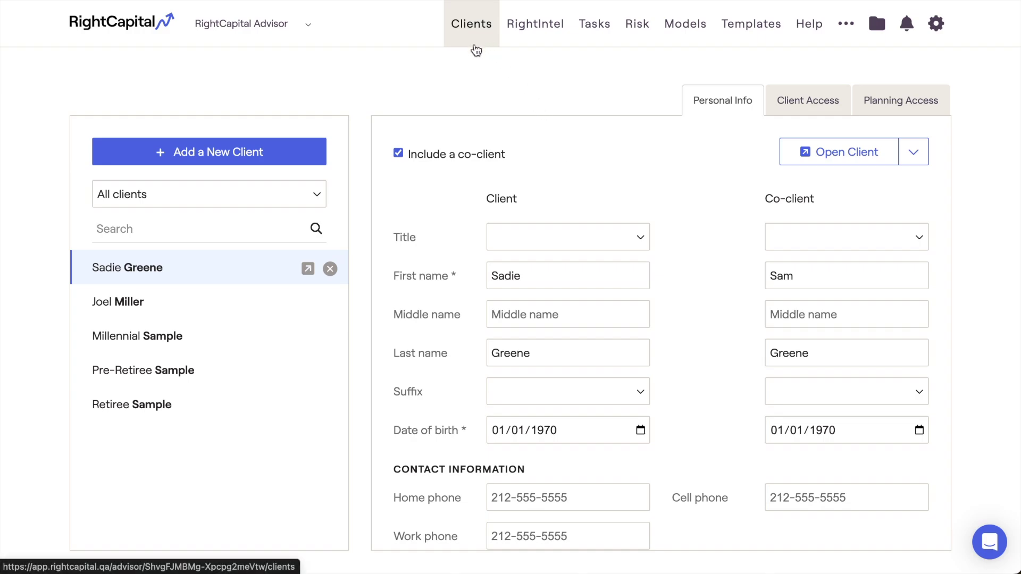
Select Joel Miller in the Clients list to view his and Tess Miller's personal info.
{"action": "left_click", "coordinate": [266, 308]}
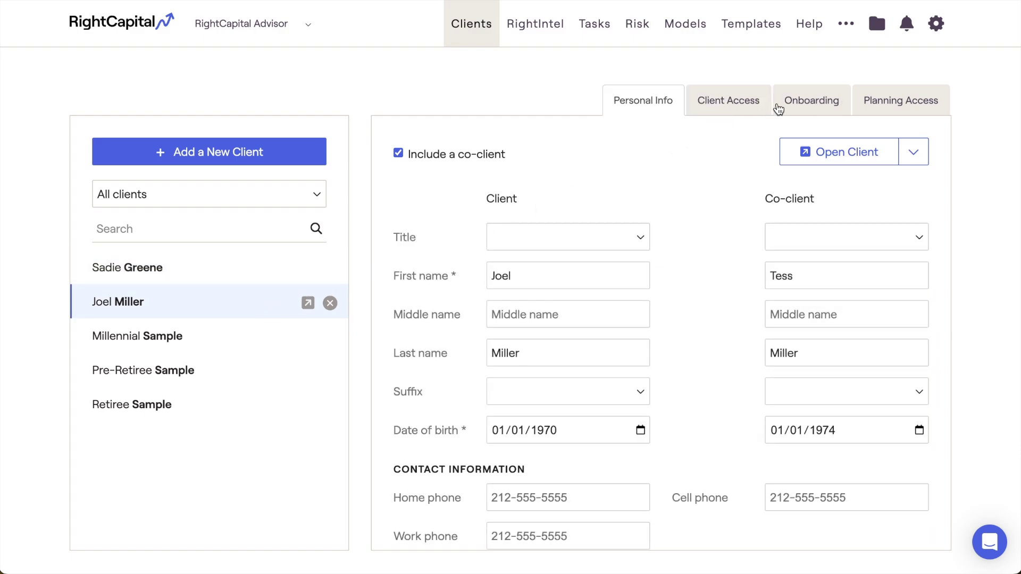
{"action": "left_click", "coordinate": [789, 103]}
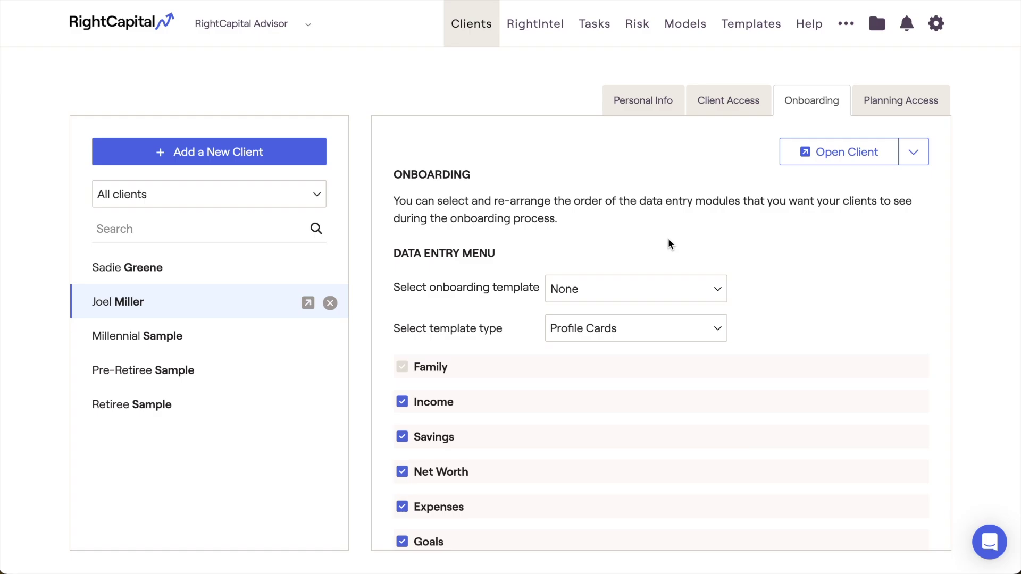
{"action": "scroll", "coordinate": [669, 244], "scroll_direction": "down", "scroll_amount": 2}
{"action": "scroll", "coordinate": [669, 245], "scroll_direction": "down", "scroll_amount": 1}
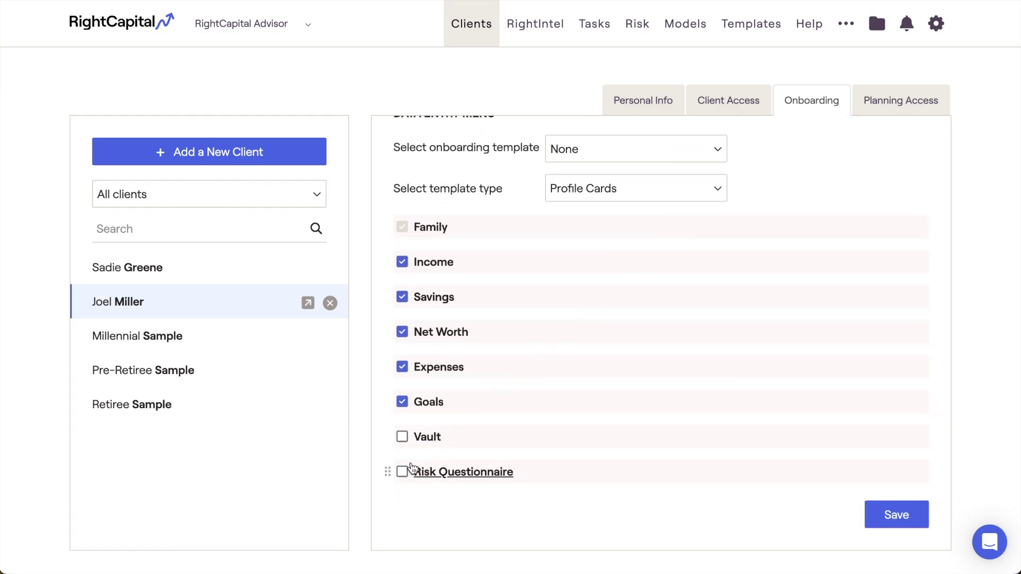
{"action": "left_click", "coordinate": [402, 471]}
Choose the Vanguard Investor Questionnaire and add a separate co-client assessment.
{"action": "left_click", "coordinate": [425, 473]}
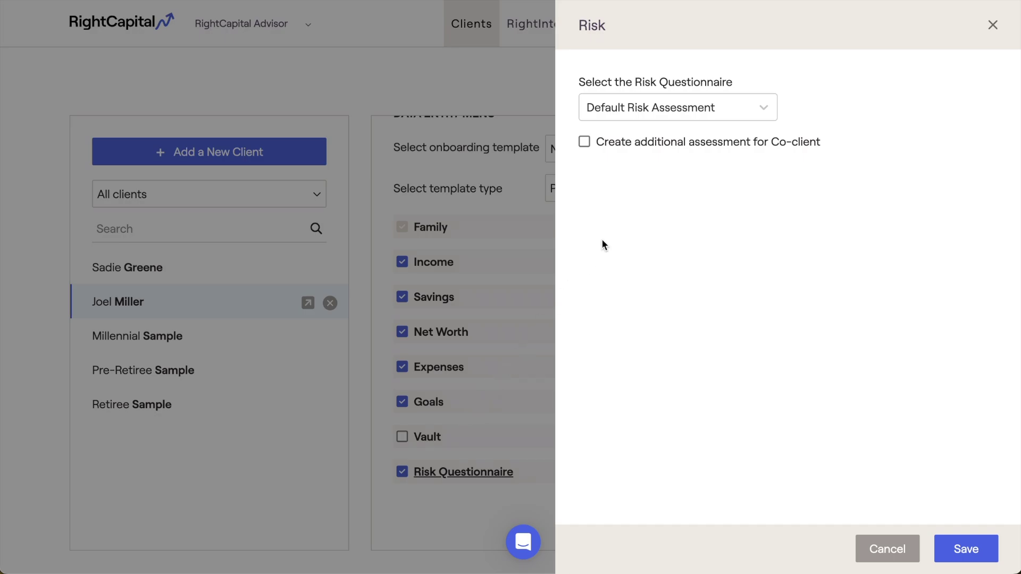
{"action": "left_click", "coordinate": [727, 109]}
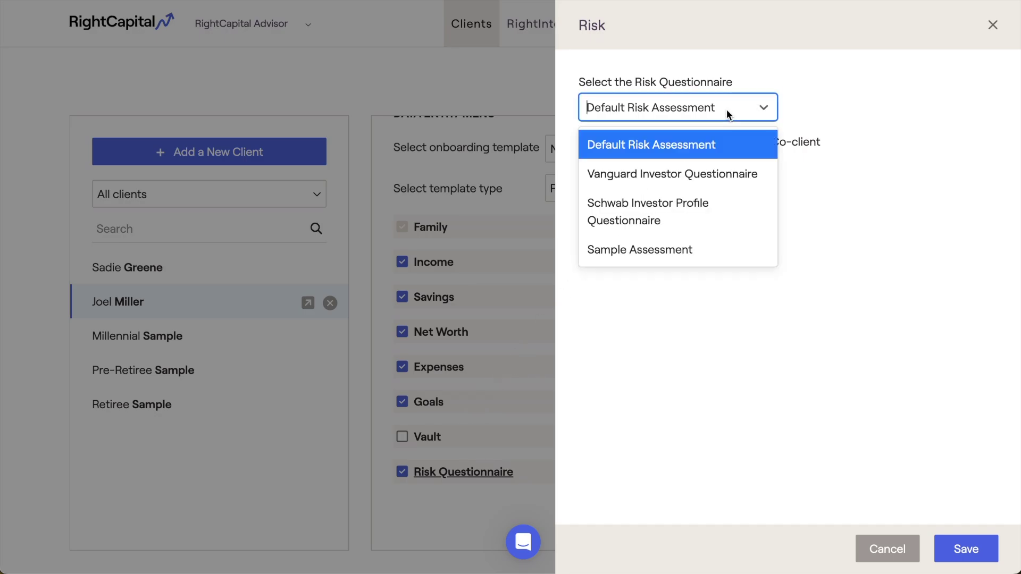
{"action": "left_click", "coordinate": [724, 174]}
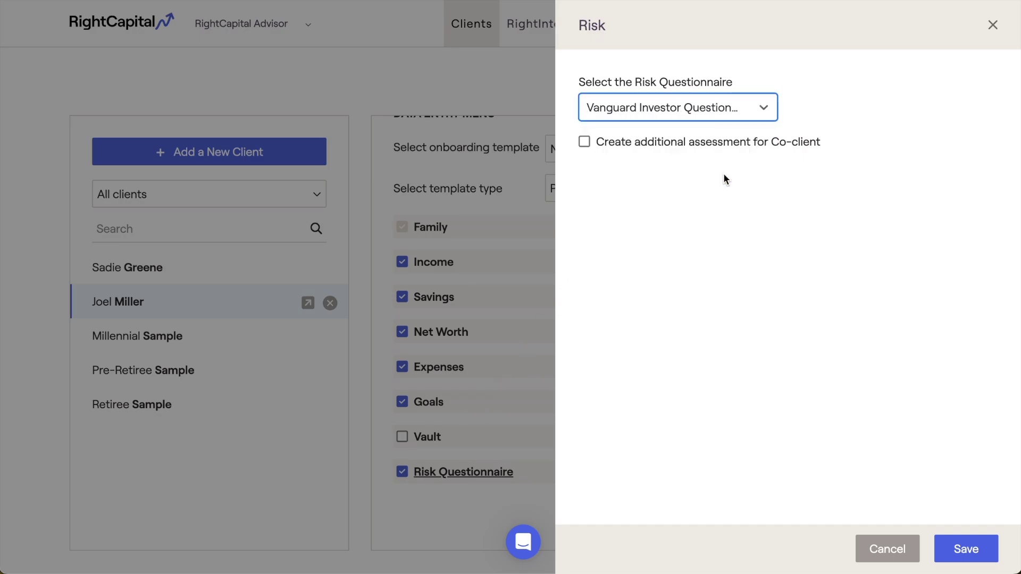
{"action": "left_click", "coordinate": [585, 144]}
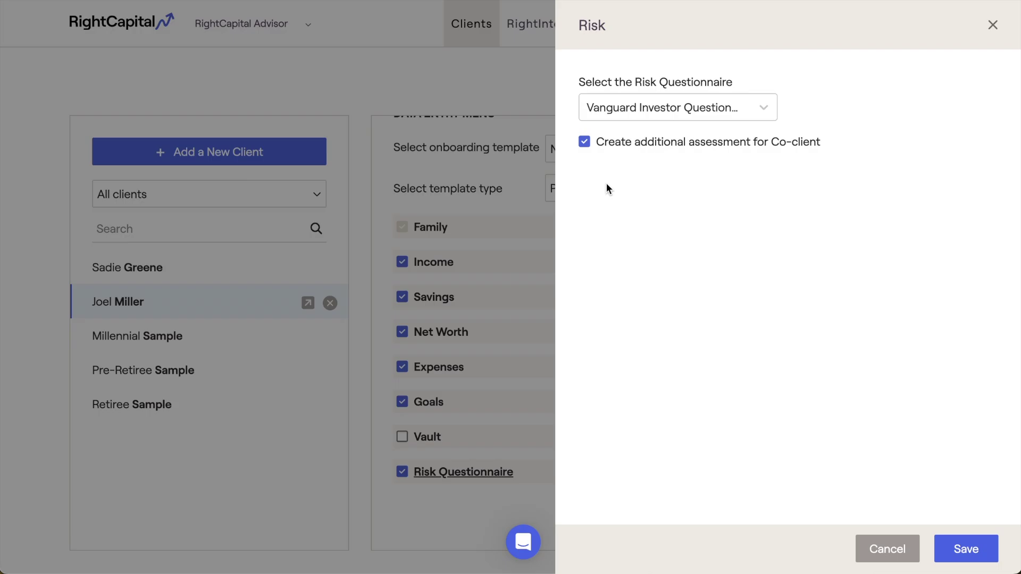
Save and confirm the questionnaire and onboarding modules, then open Joel's client data entry.
{"action": "left_click", "coordinate": [954, 548]}
{"action": "left_click", "coordinate": [859, 504]}
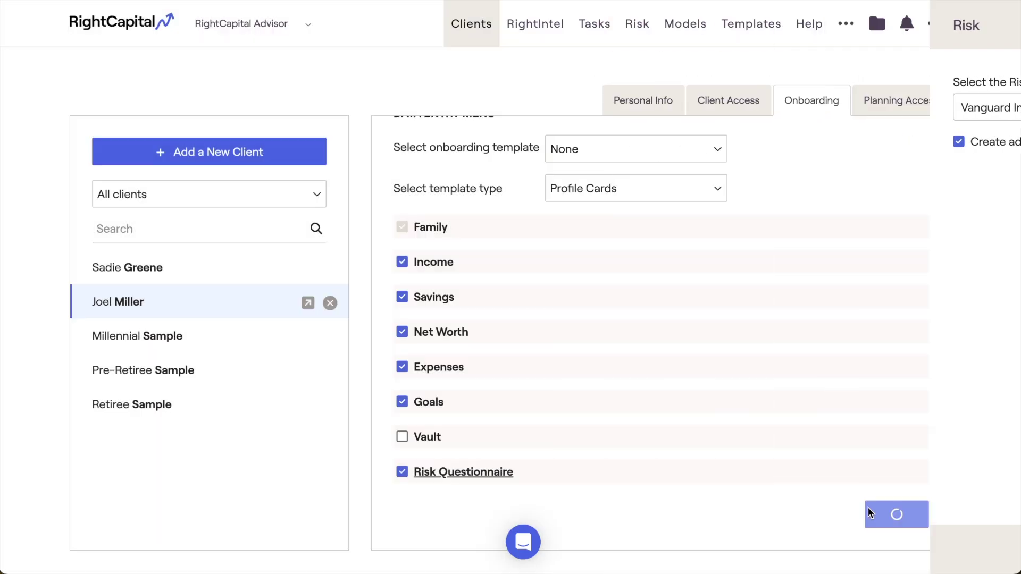
{"action": "left_click", "coordinate": [870, 515]}
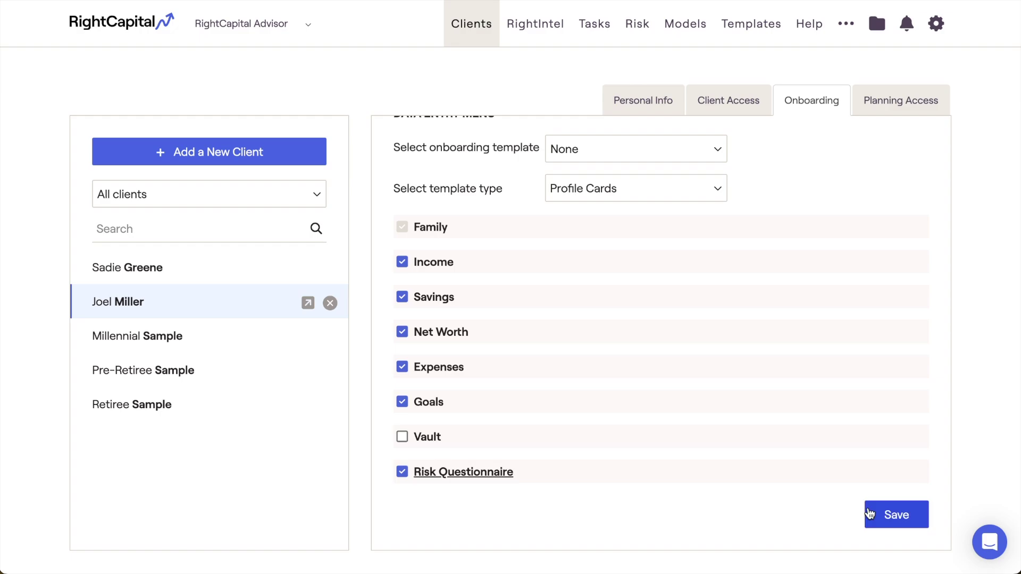
{"action": "scroll", "coordinate": [870, 515], "scroll_direction": "up", "scroll_amount": 3}
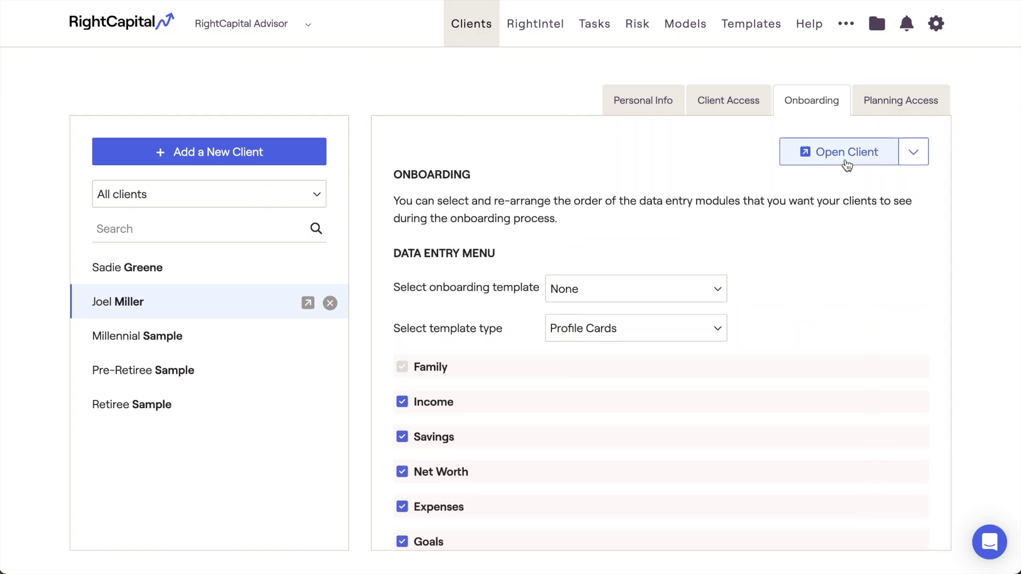
{"action": "left_click", "coordinate": [846, 154]}
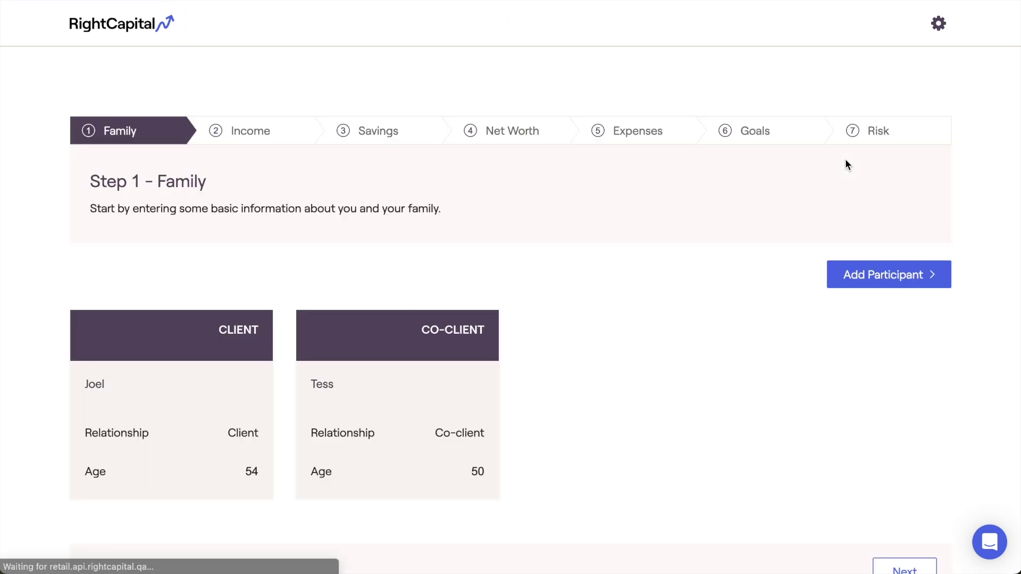
{"action": "left_click", "coordinate": [858, 142]}
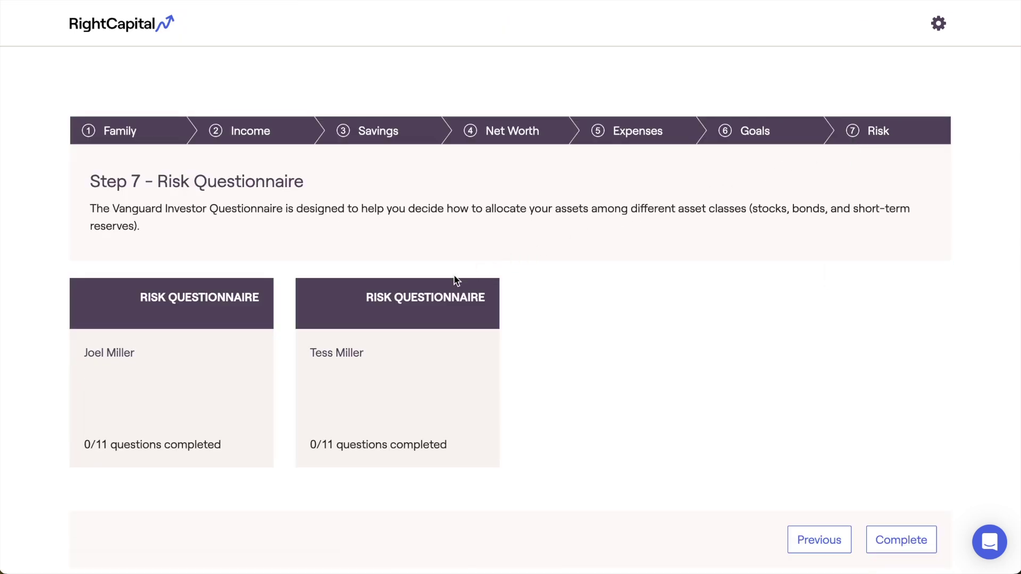
{"action": "left_click", "coordinate": [241, 369]}
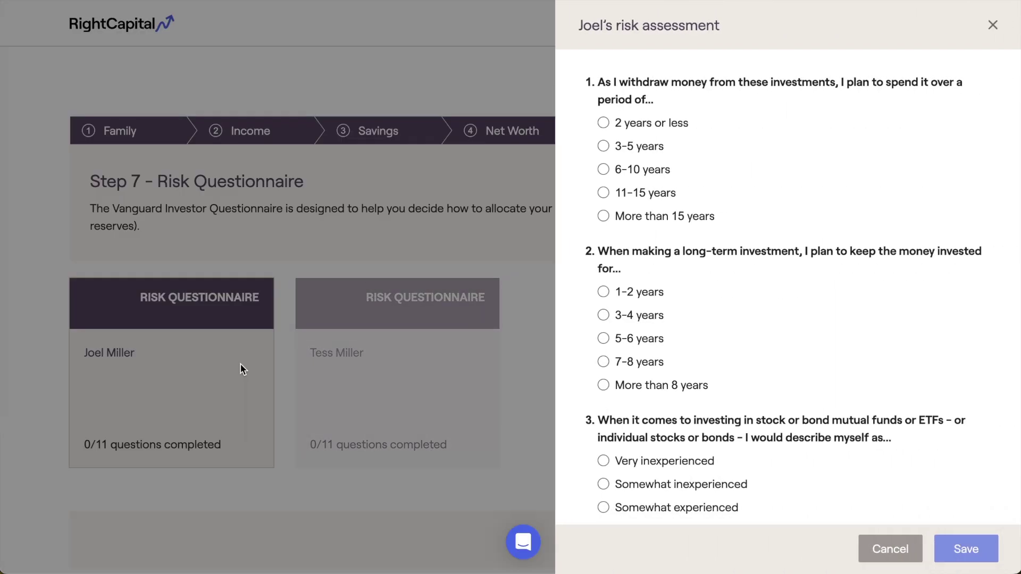